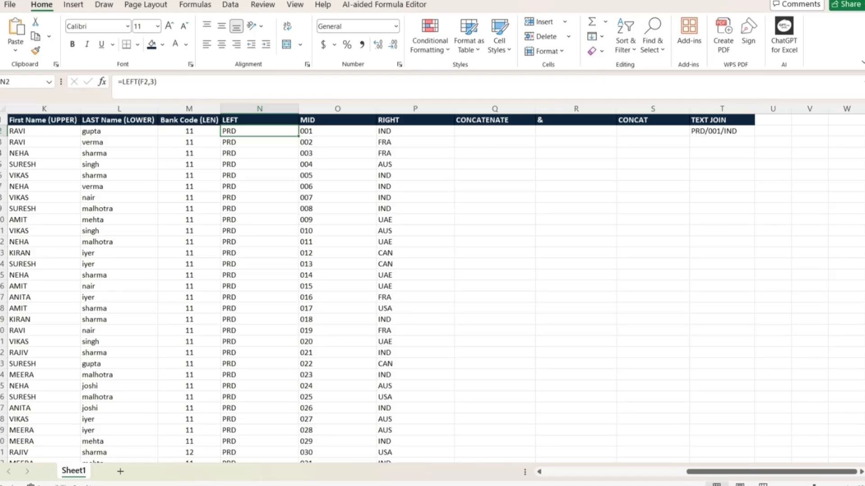
Check the MID and RIGHT formulas in row 2 and clear the existing entry from the TEXT JOIN cell T2
{"action": "left_click", "coordinate": [337, 132]}
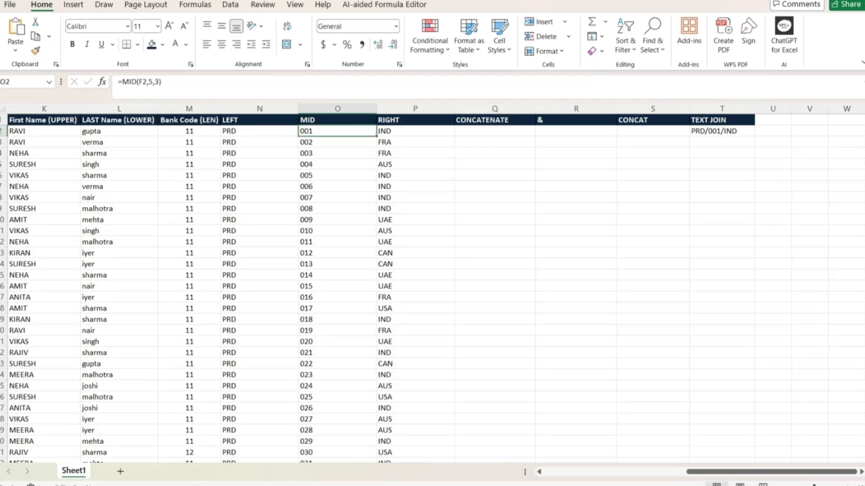
{"action": "left_click", "coordinate": [415, 131]}
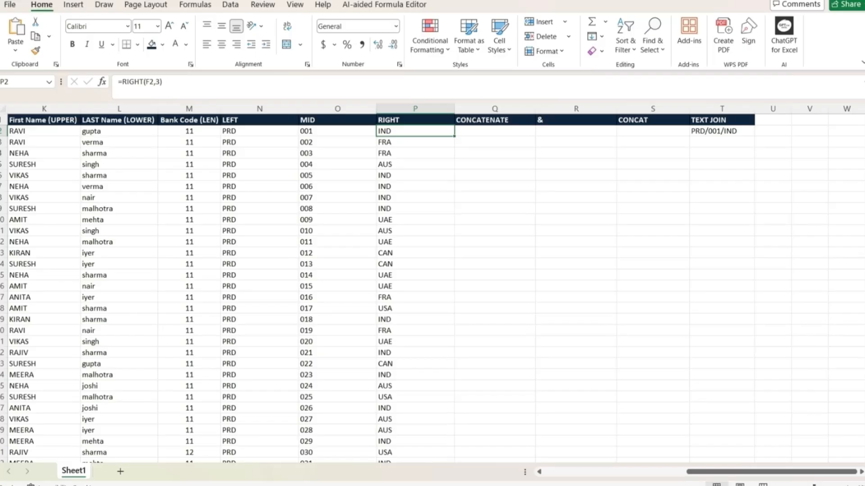
{"action": "left_click", "coordinate": [722, 131]}
{"action": "key", "text": "Delete"}
Begin a CONCATENATE formula in cell Q2 with the LEFT result in N2 as its first text argument
{"action": "key", "text": "Left"}
{"action": "key", "text": "Left"}
{"action": "key", "text": "Left"}
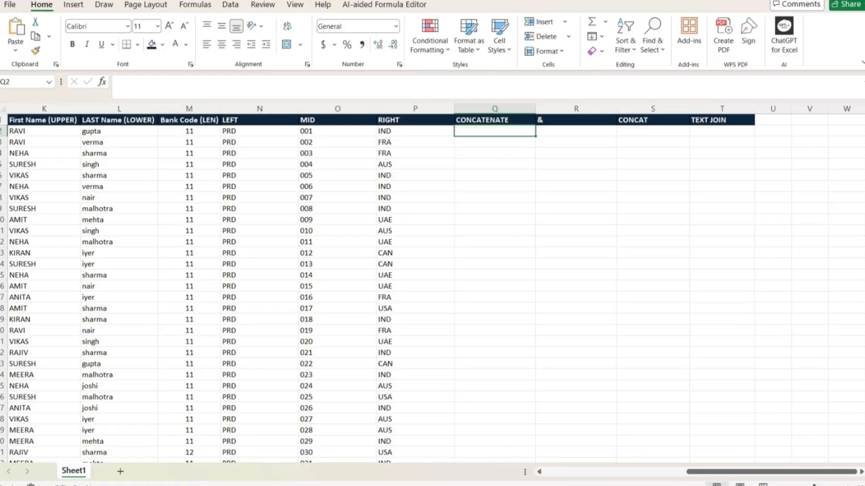
{"action": "type", "text": "="}
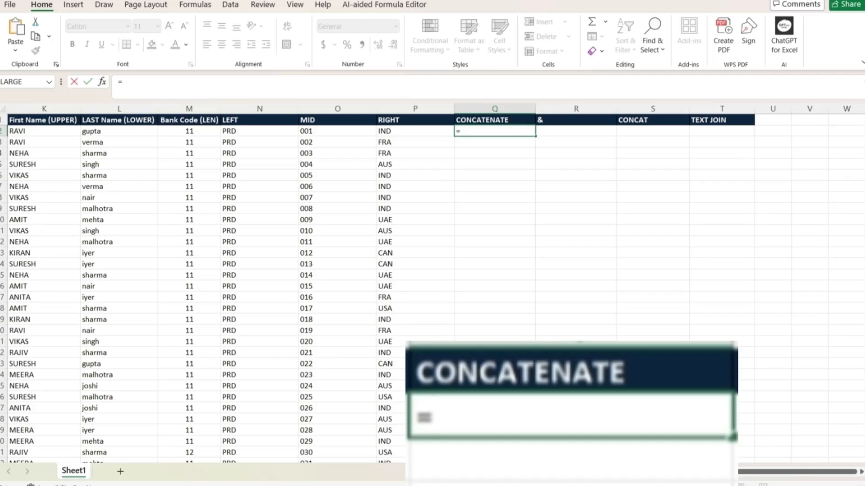
{"action": "type", "text": "concatenat"}
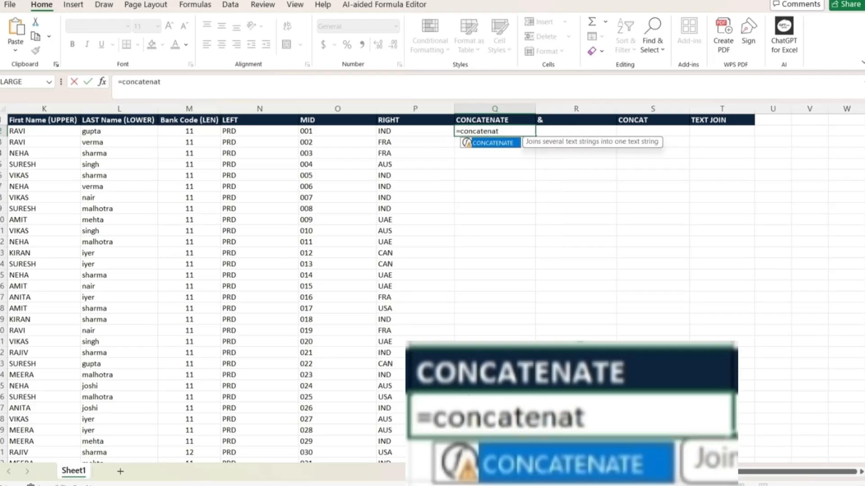
{"action": "type", "text": "e("}
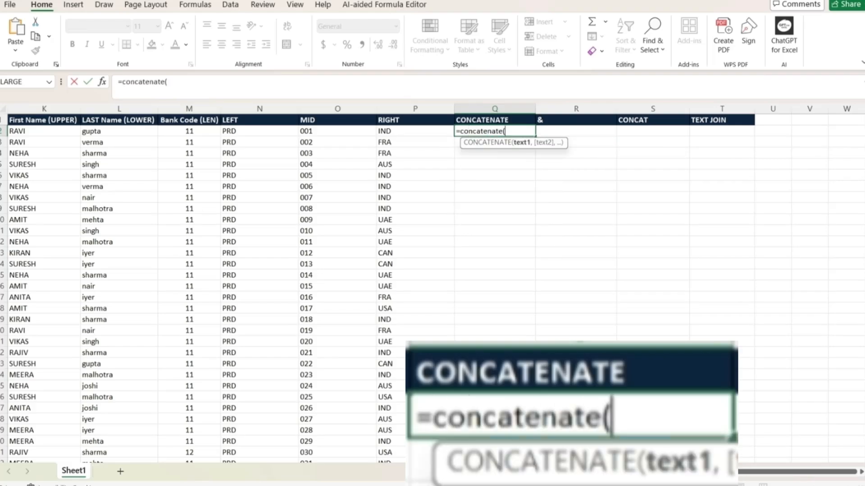
{"action": "key", "text": "Left"}
{"action": "key", "text": "Left"}
{"action": "key", "text": "Left"}
{"action": "key", "text": "Left"}
{"action": "key", "text": "Right"}
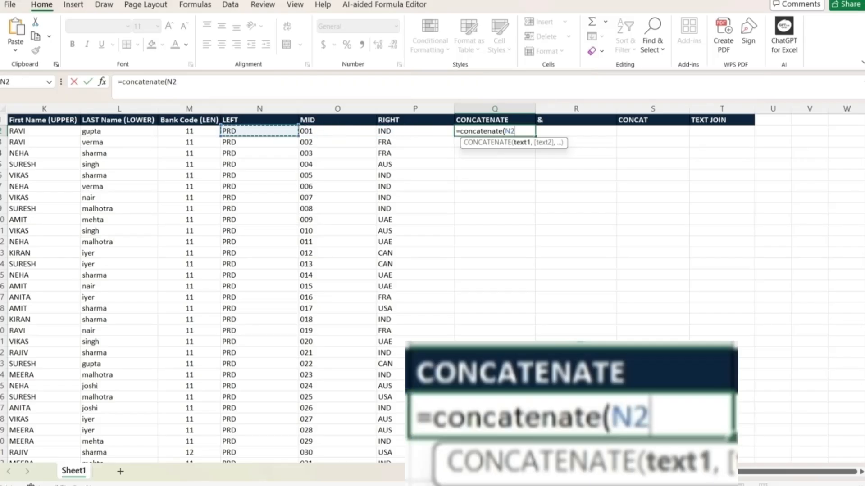
Complete the Q2 formula with "/", O2, "/" and P2 as the remaining arguments, giving =CONCATENATE(N2,"/",O2,"/",P2)
{"action": "type", "text": ","}
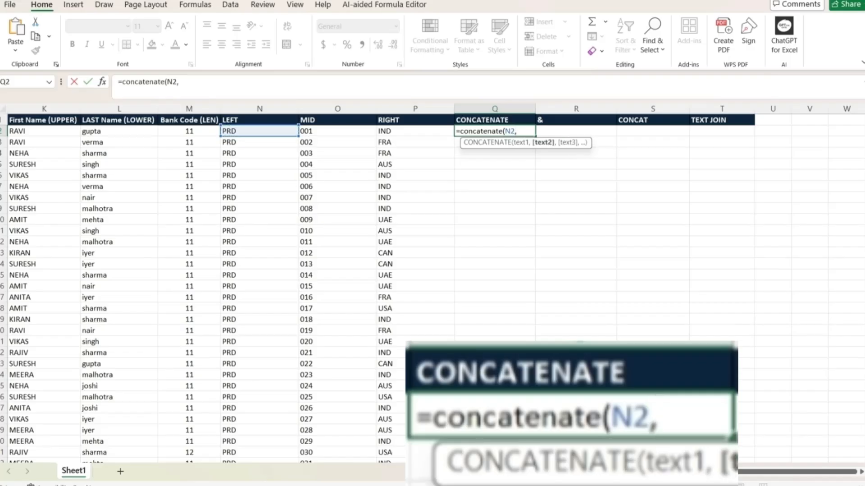
{"action": "type", "text": "\""}
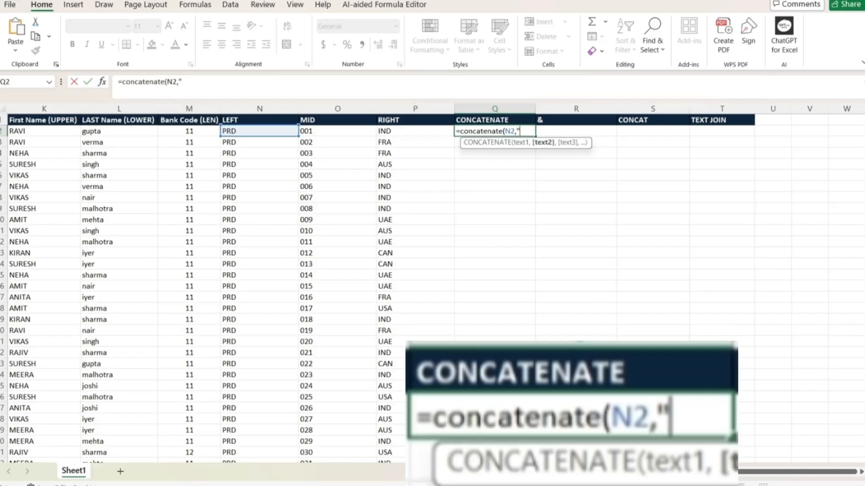
{"action": "type", "text": "/\","}
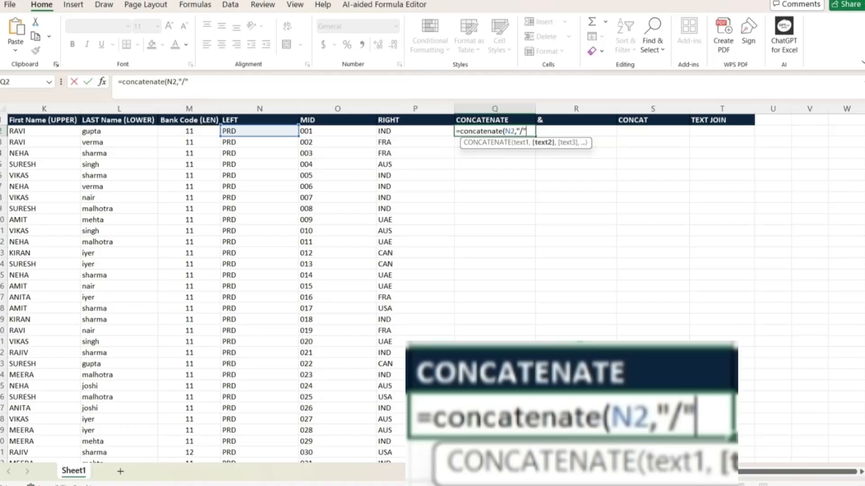
{"action": "key", "text": "Left"}
{"action": "key", "text": "Left"}
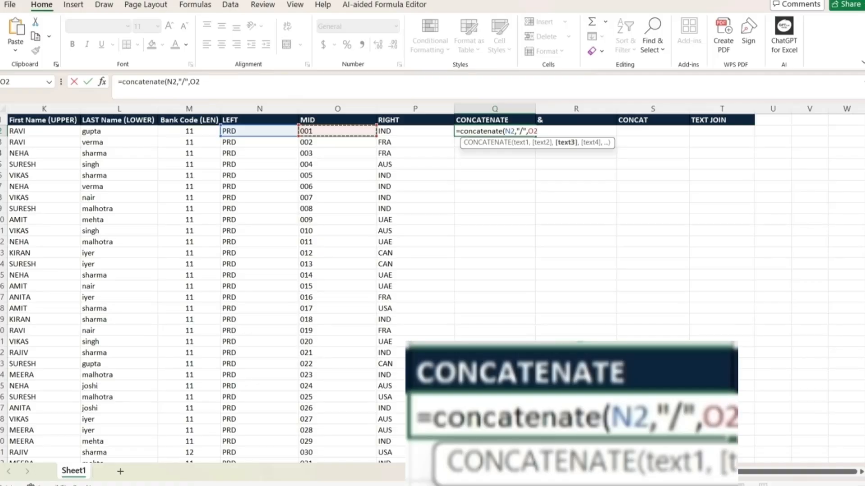
{"action": "type", "text": ",\"/"}
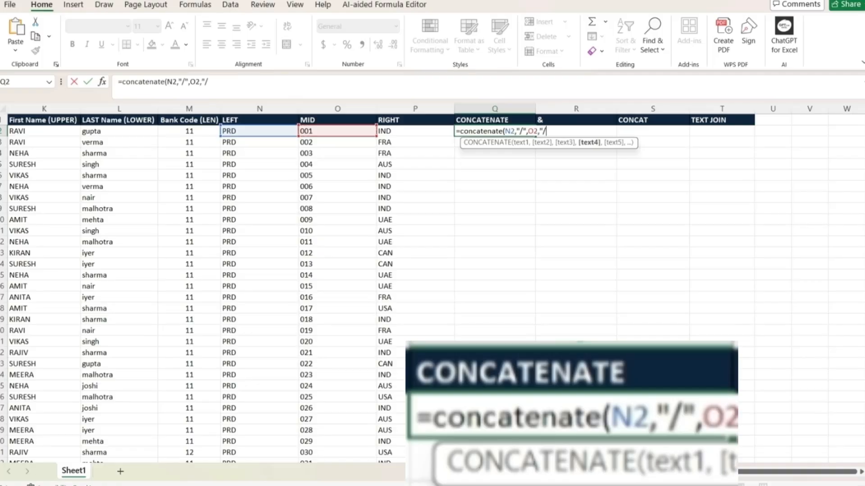
{"action": "type", "text": "\","}
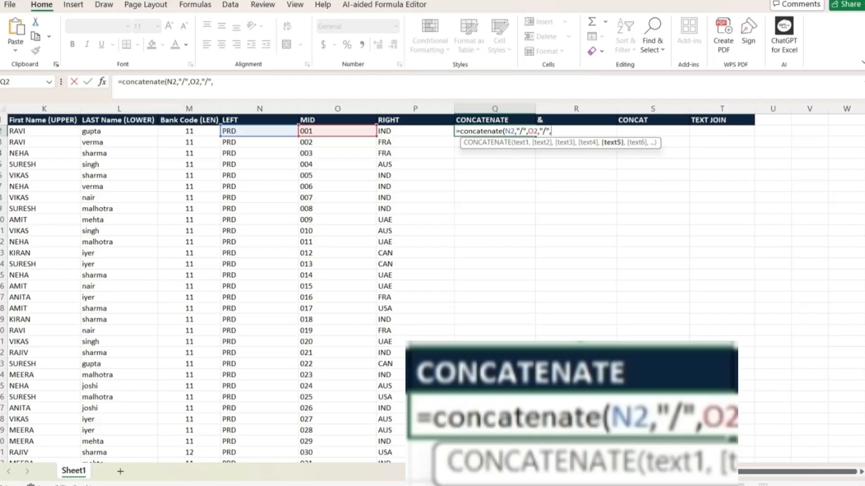
{"action": "key", "text": "Left"}
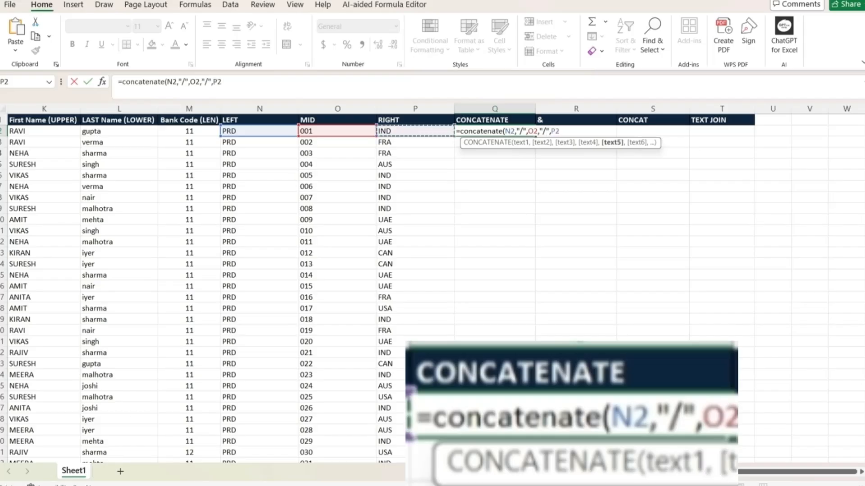
{"action": "type", "text": ")"}
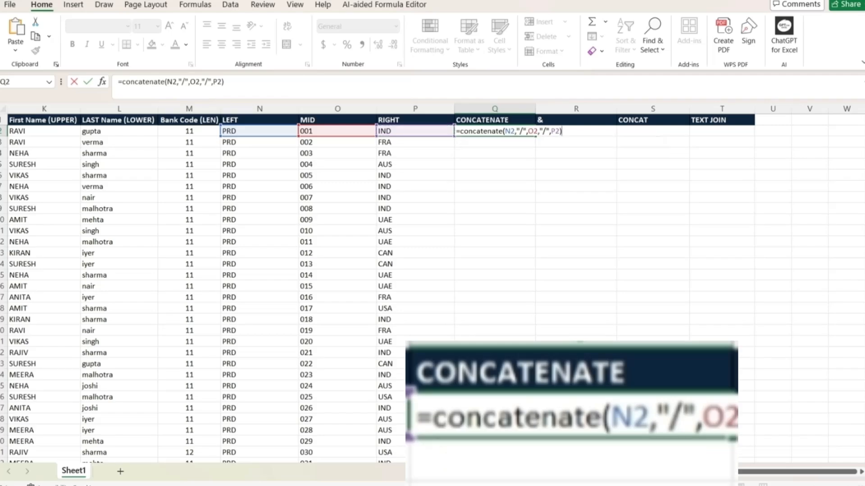
{"action": "key", "text": "Return"}
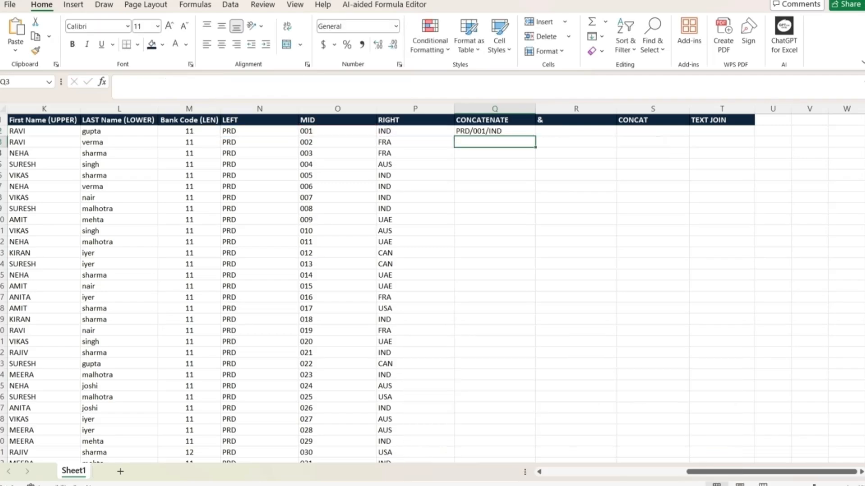
{"action": "key", "text": "Up"}
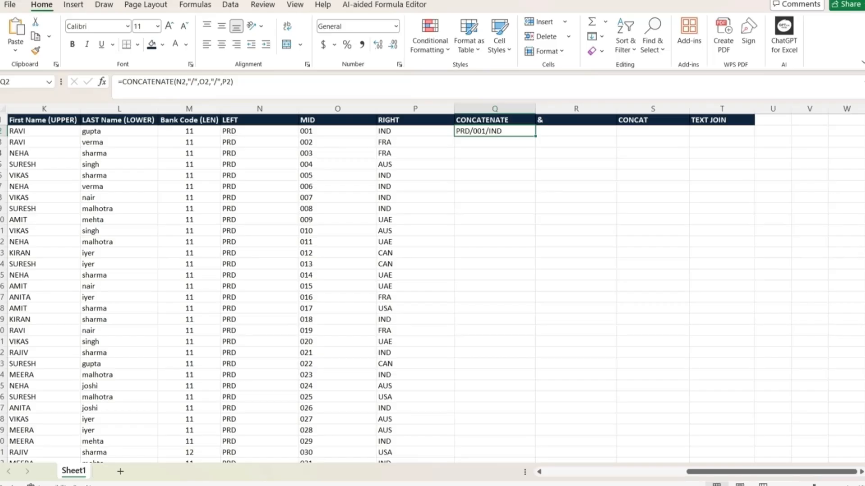
Begin a formula in cell R2 that joins N2, a "/" separator and O2 using the & operator
{"action": "key", "text": "Right"}
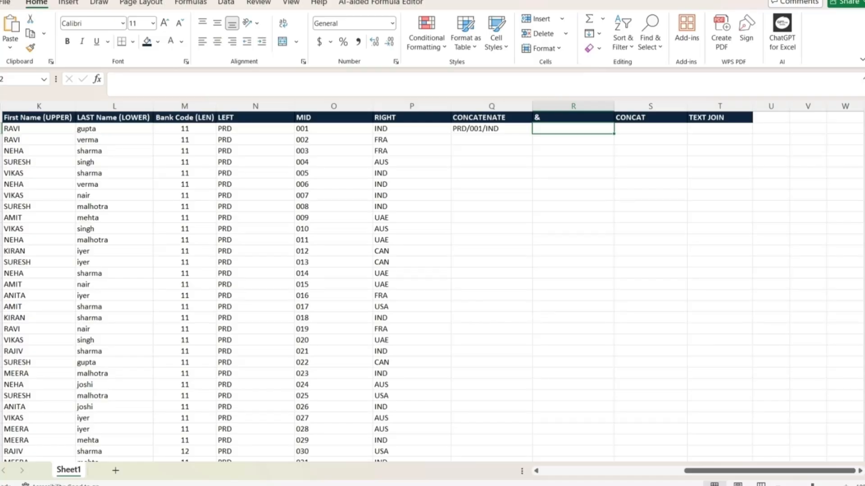
{"action": "type", "text": "="}
{"action": "key", "text": "Left"}
{"action": "key", "text": "Left"}
{"action": "key", "text": "Left"}
{"action": "key", "text": "Left"}
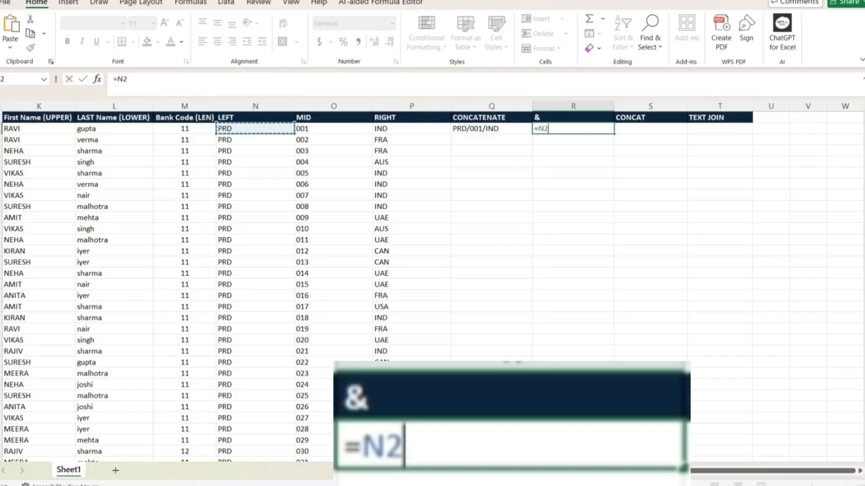
{"action": "type", "text": "&"}
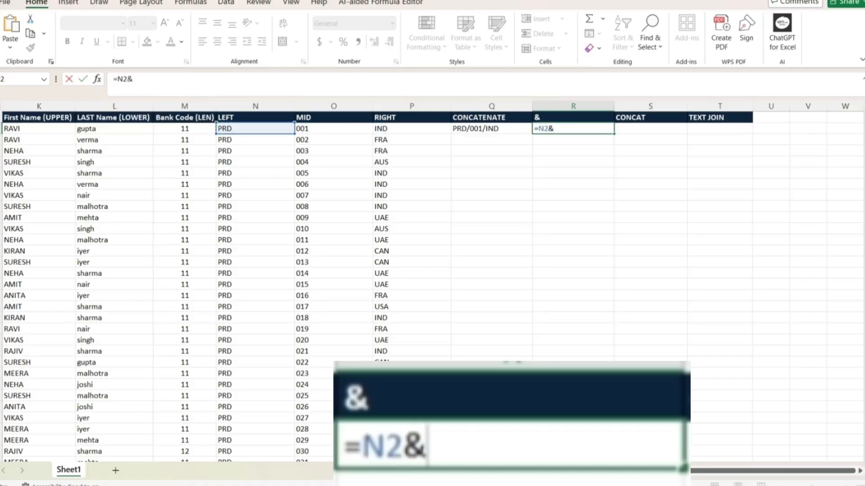
{"action": "type", "text": "\"/\""}
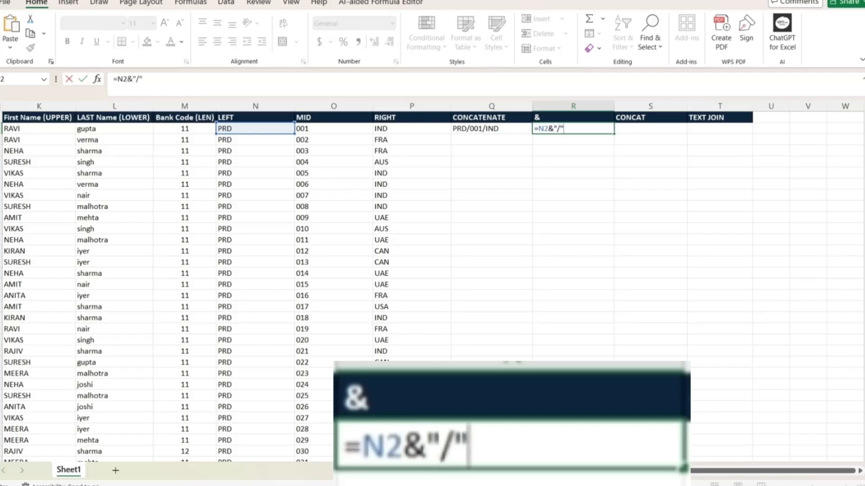
{"action": "type", "text": "&"}
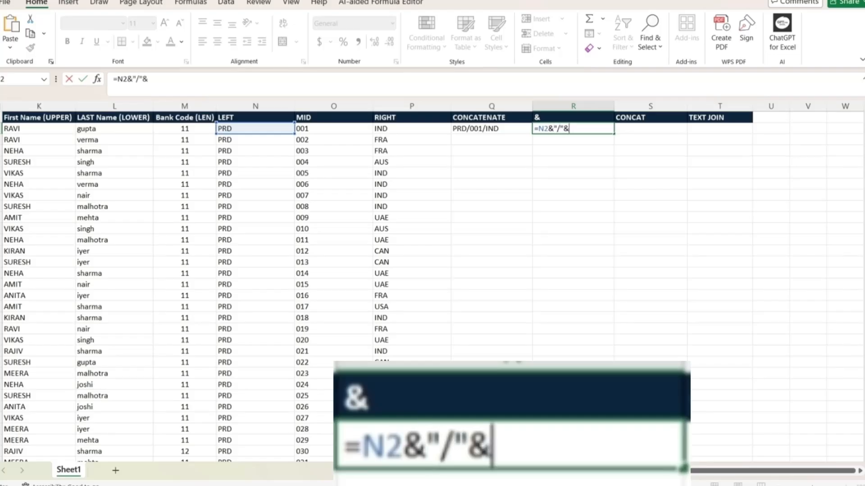
{"action": "key", "text": "Left"}
{"action": "key", "text": "Left"}
{"action": "key", "text": "Left"}
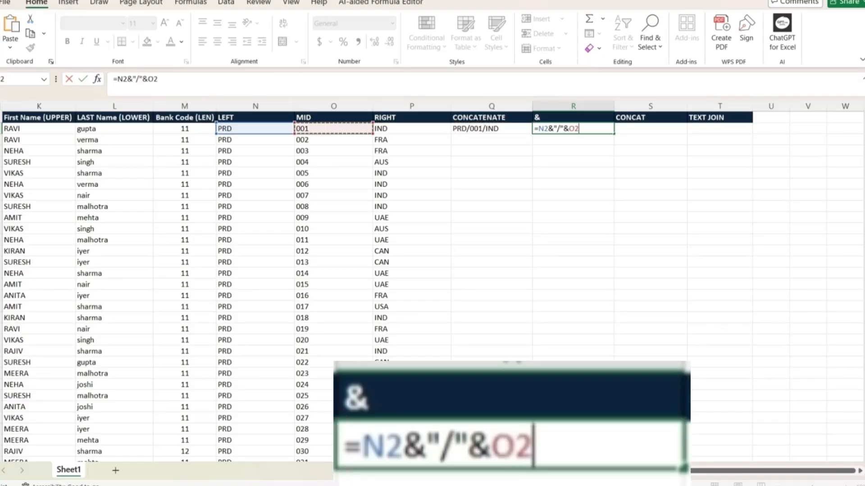
Complete the R2 formula as =N2&"/"&O2&"/"&P2 and compare it with the CONCATENATE formula in Q2
{"action": "type", "text": "&"}
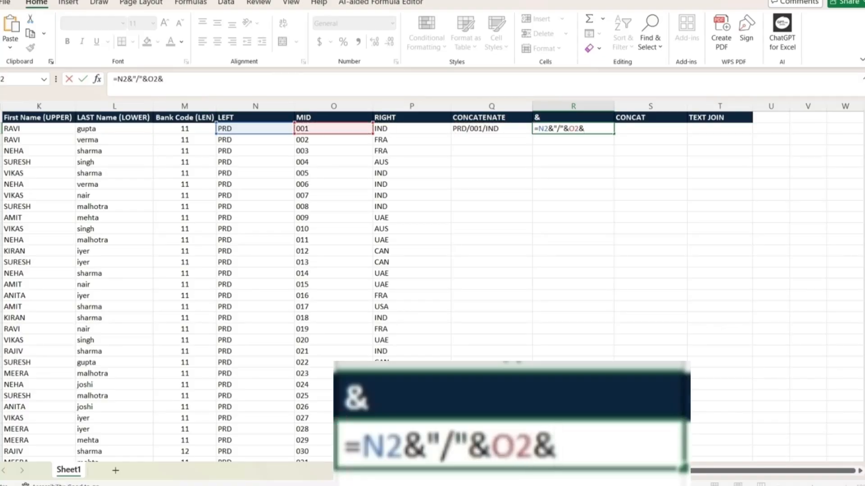
{"action": "type", "text": "\"/\""}
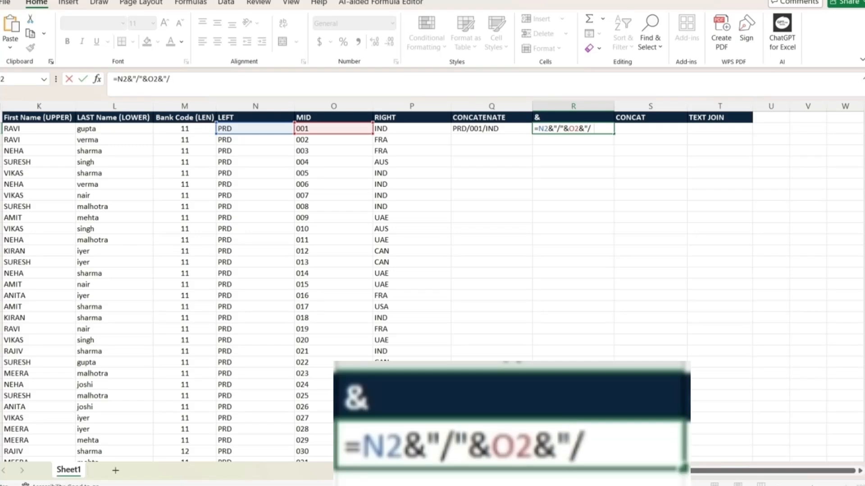
{"action": "type", "text": "&"}
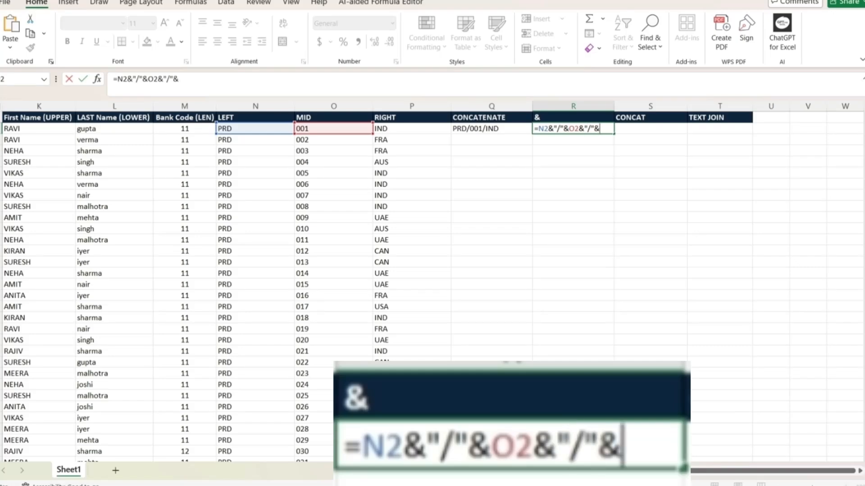
{"action": "left_click", "coordinate": [411, 129]}
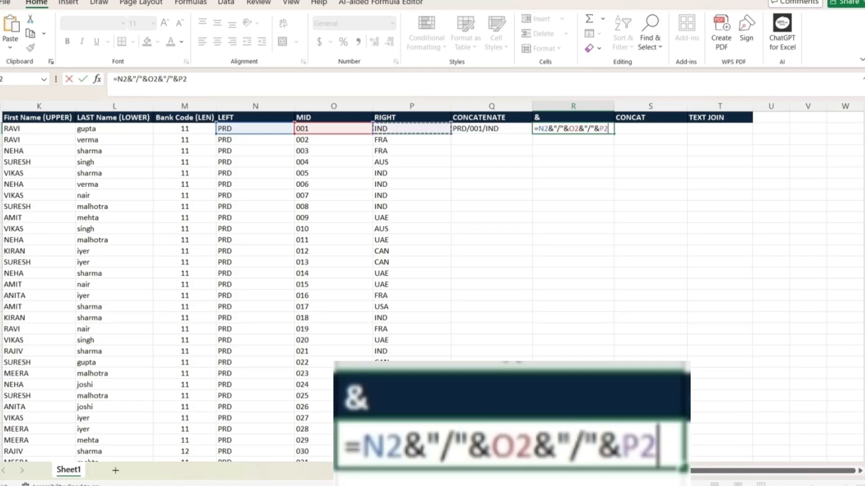
{"action": "key", "text": "Return"}
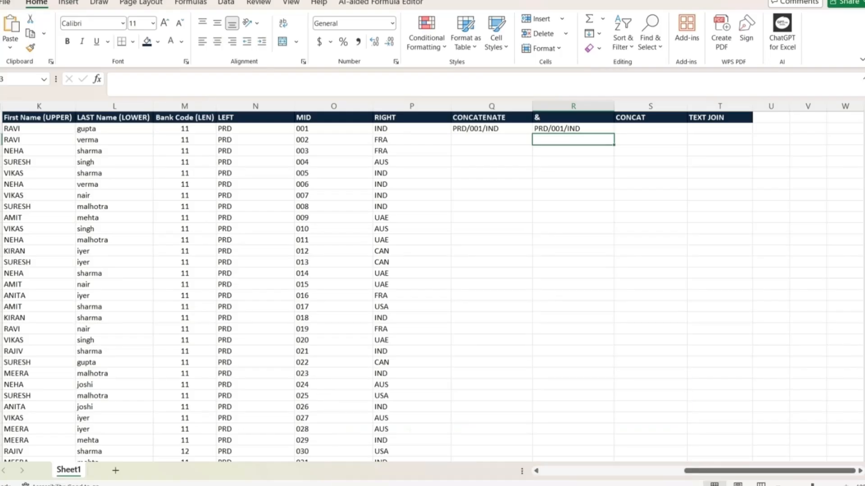
{"action": "left_click", "coordinate": [572, 128]}
{"action": "left_click", "coordinate": [491, 129]}
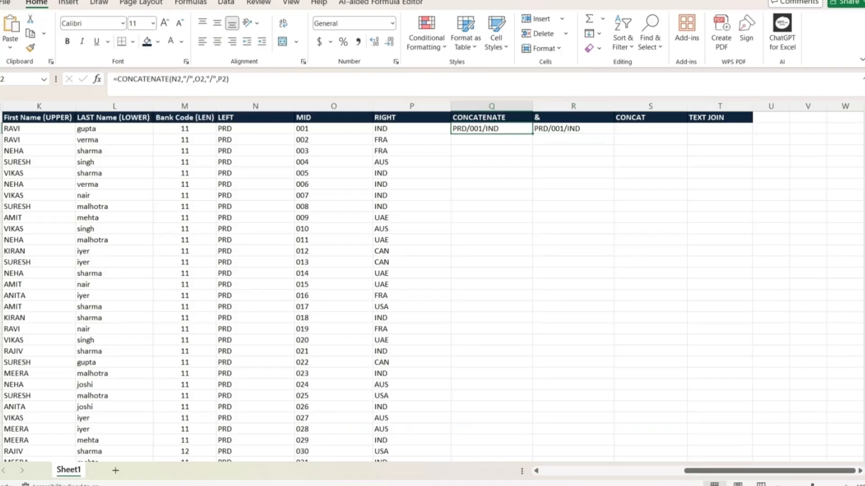
{"action": "left_click", "coordinate": [573, 129]}
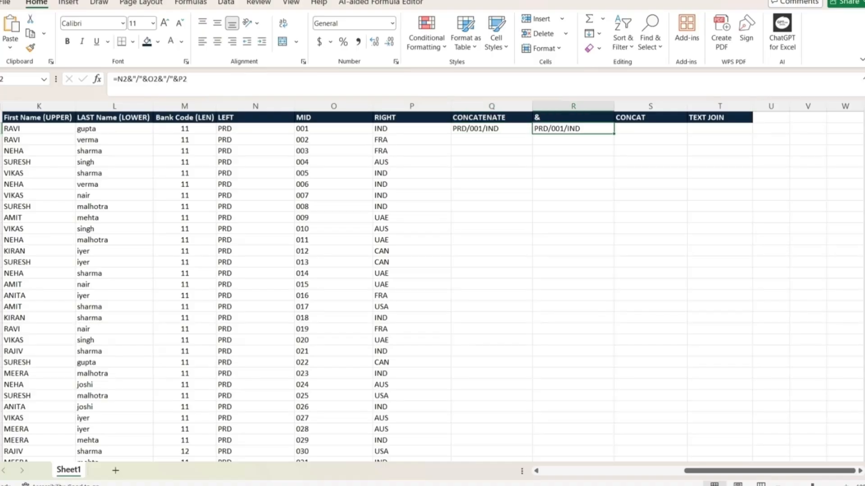
Enter a CONCAT formula in cell S2 that joins the range N2:P2 without separators
{"action": "left_click", "coordinate": [649, 129]}
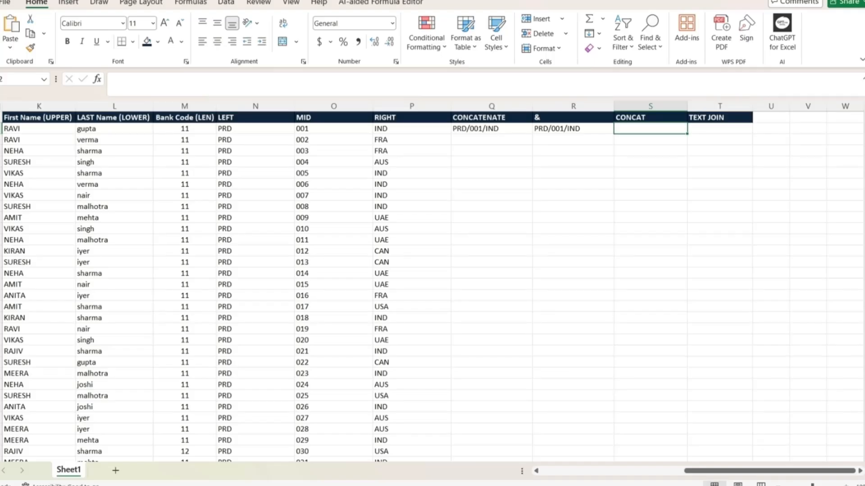
{"action": "type", "text": "=concat"}
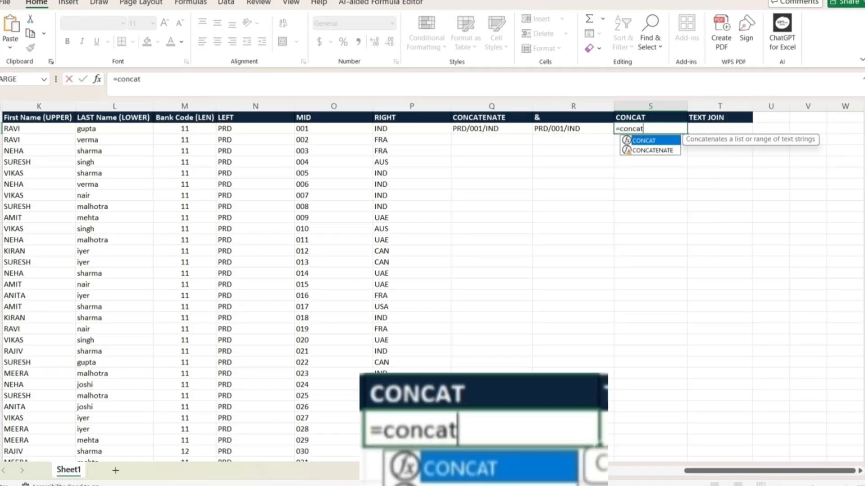
{"action": "type", "text": "("}
{"action": "key", "text": "Left"}
{"action": "key", "text": "Left"}
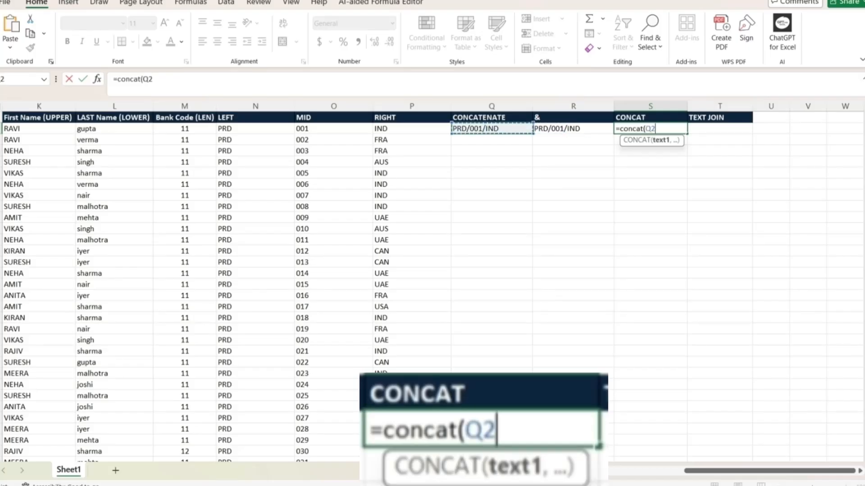
{"action": "key", "text": "Left"}
{"action": "key", "text": "shift+Left"}
{"action": "key", "text": "shift+Left"}
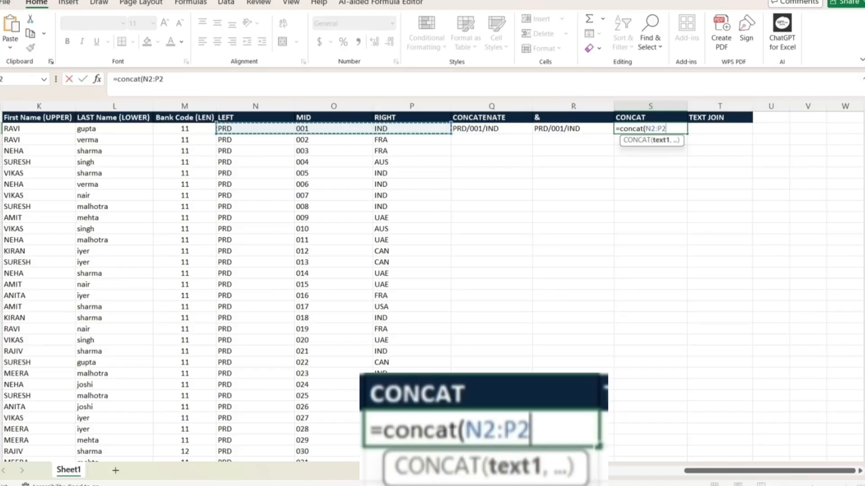
{"action": "key", "text": "Return"}
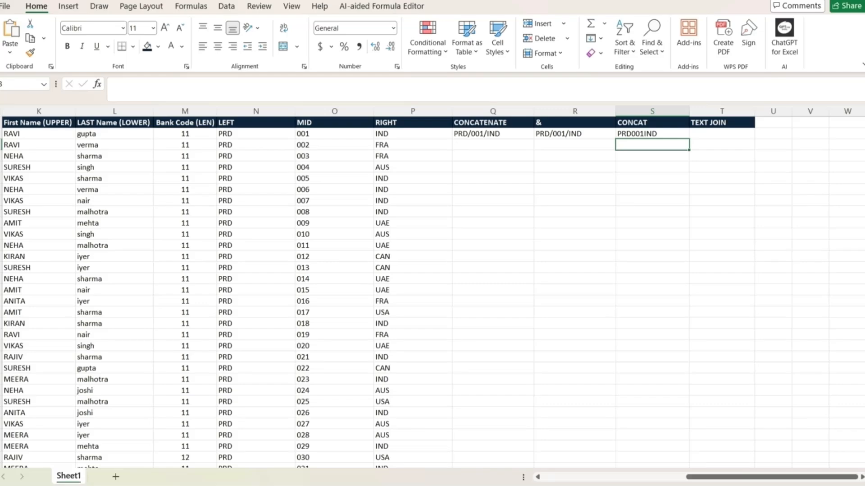
Begin a CONCAT formula in cell S3 with N3, a "/" separator and O3 as its first arguments
{"action": "type", "text": "=concat"}
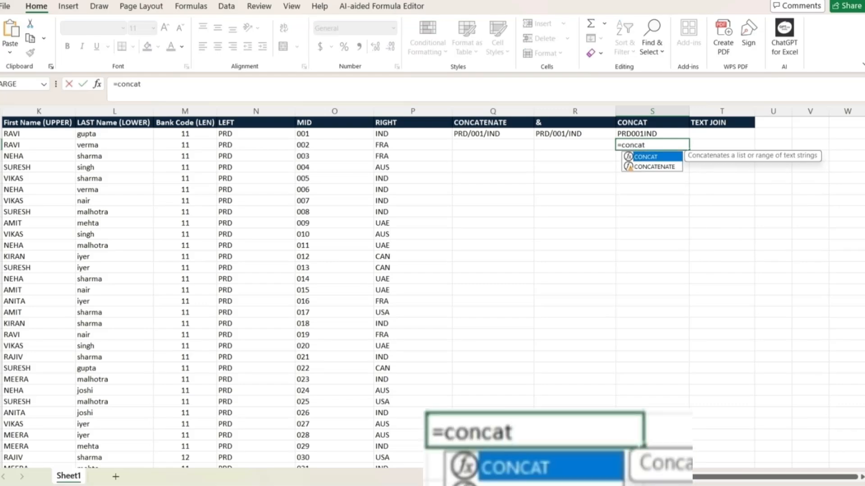
{"action": "type", "text": "("}
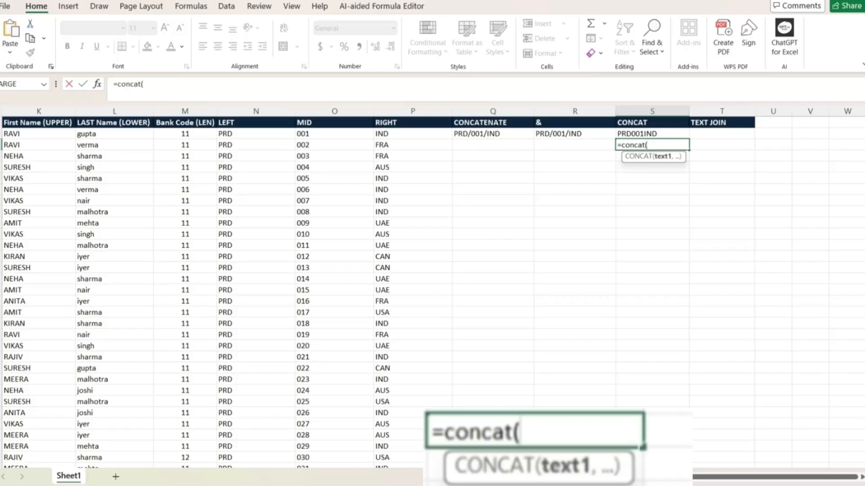
{"action": "left_click", "coordinate": [240, 143]}
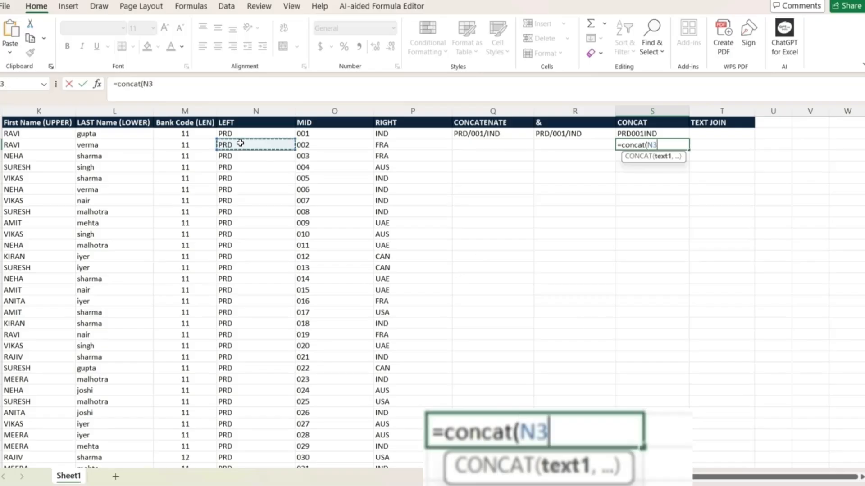
{"action": "type", "text": ",\"/\""}
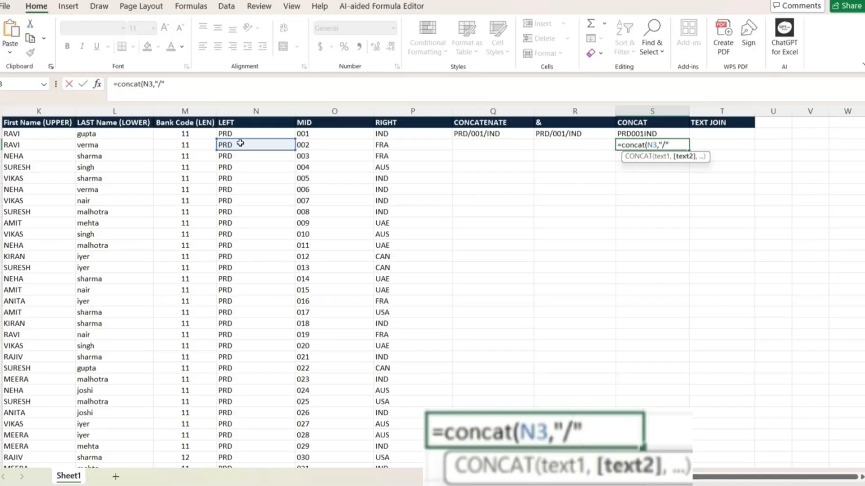
{"action": "type", "text": ","}
{"action": "key", "text": "Left"}
{"action": "key", "text": "Left"}
{"action": "key", "text": "Left"}
{"action": "key", "text": "Left"}
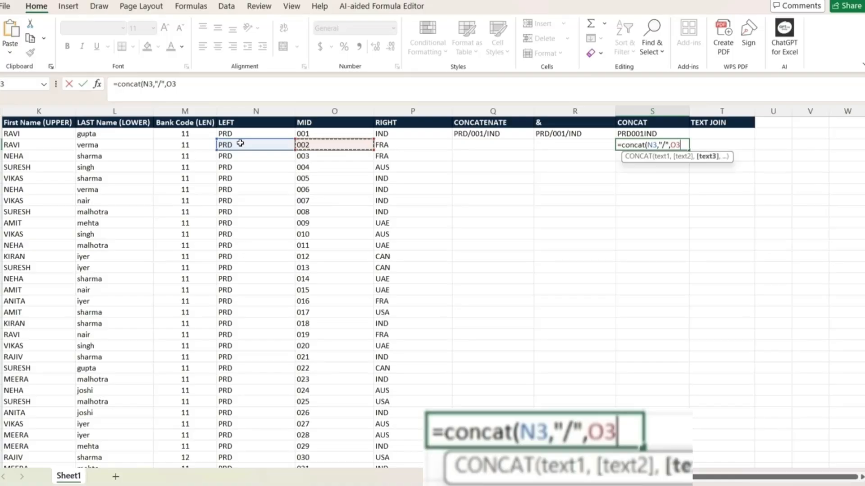
Complete the S3 formula with another "/" and P3, giving =CONCAT(N3,"/",O3,"/",P3)
{"action": "type", "text": ",\"/\""}
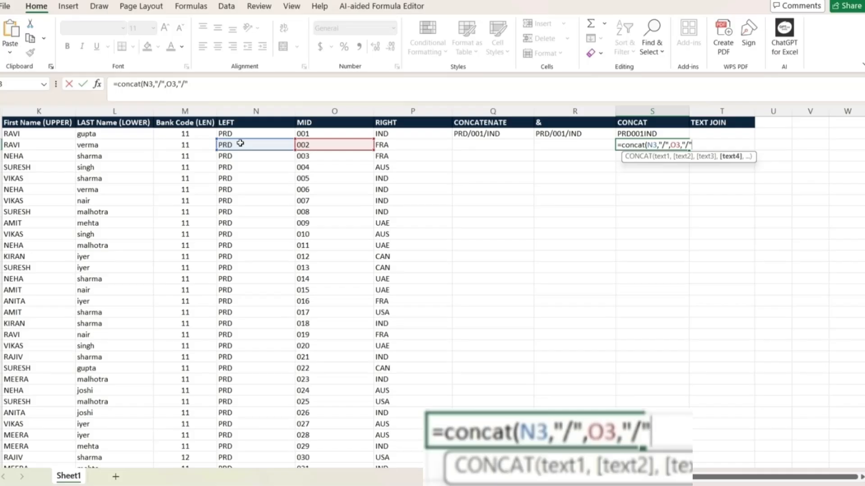
{"action": "type", "text": ","}
{"action": "key", "text": "Left"}
{"action": "key", "text": "Left"}
{"action": "key", "text": "Left"}
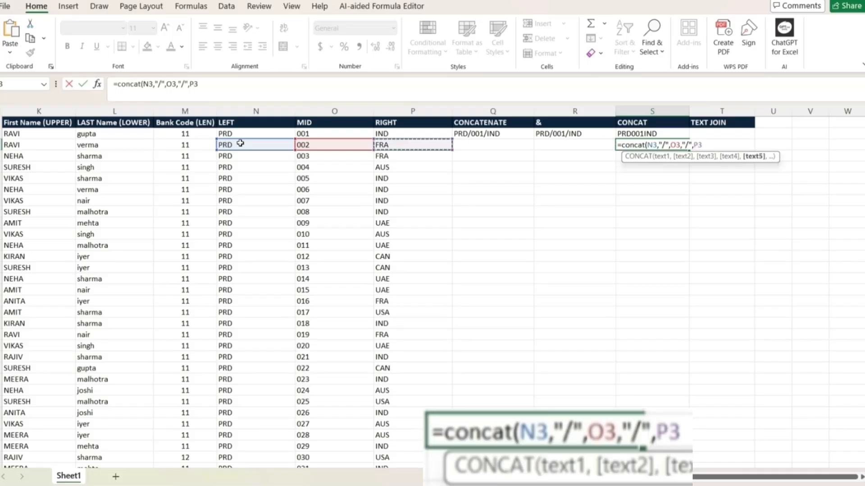
{"action": "type", "text": ")"}
{"action": "key", "text": "Return"}
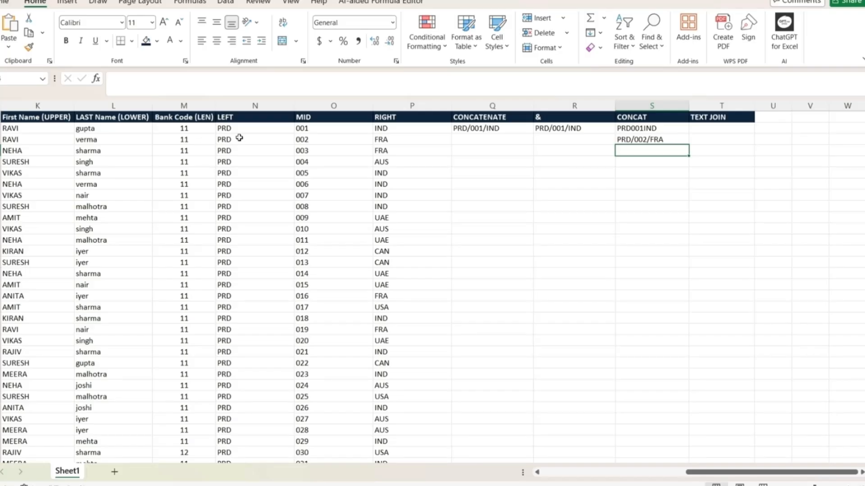
Enter =CONCATENATE(N3:P3) in cell Q3 to try the older function on a whole range
{"action": "key", "text": "Left"}
{"action": "key", "text": "Left"}
{"action": "key", "text": "Up"}
{"action": "type", "text": "="}
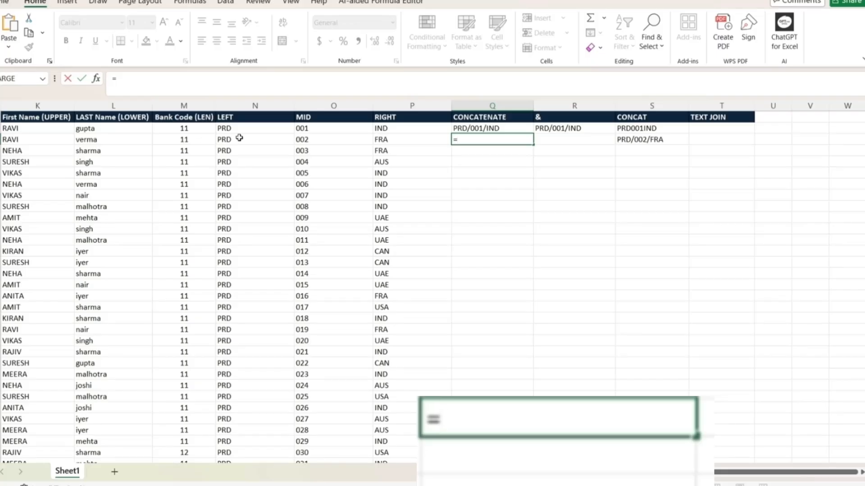
{"action": "type", "text": "concat"}
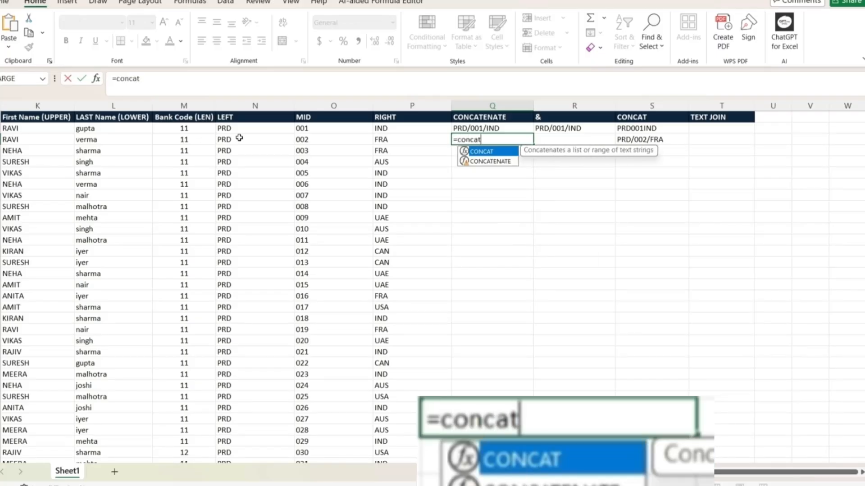
{"action": "type", "text": "enate("}
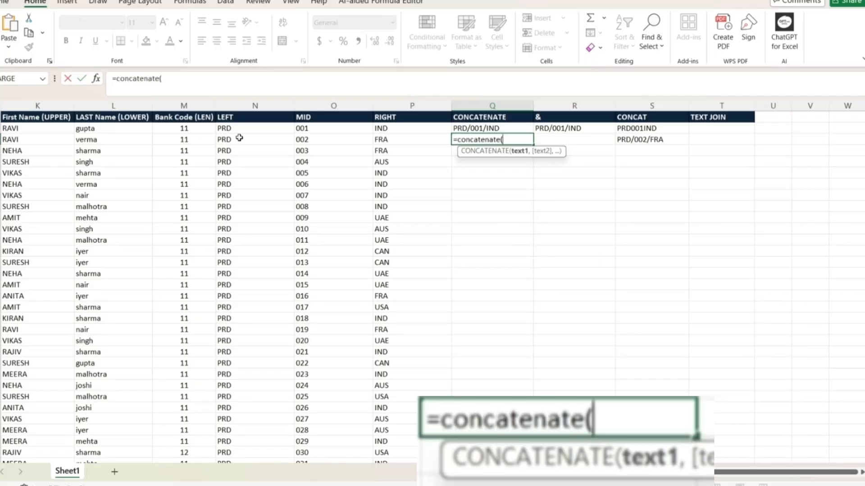
{"action": "key", "text": "Left"}
{"action": "key", "text": "shift+Left"}
{"action": "key", "text": "shift+Left"}
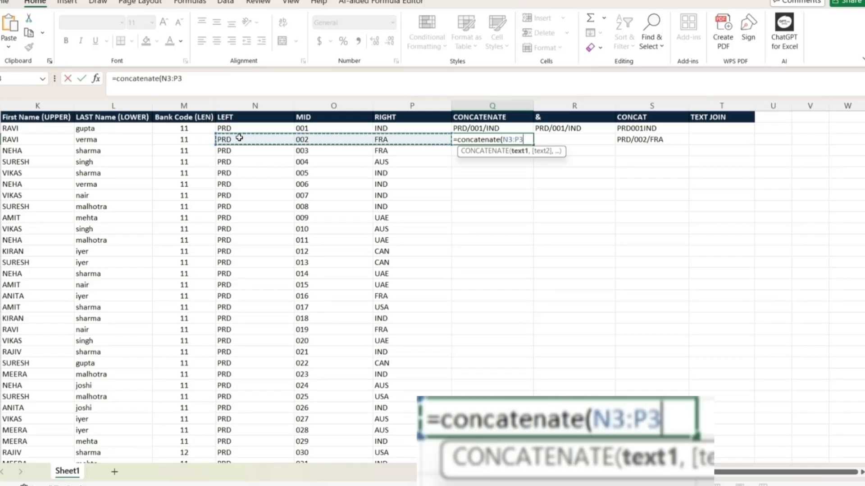
{"action": "type", "text": ")"}
{"action": "key", "text": "Return"}
Clear the CONCAT formula from S3 to free the cells that the Q3 result spills into
{"action": "key", "text": "Up"}
{"action": "key", "text": "Right"}
{"action": "key", "text": "Right"}
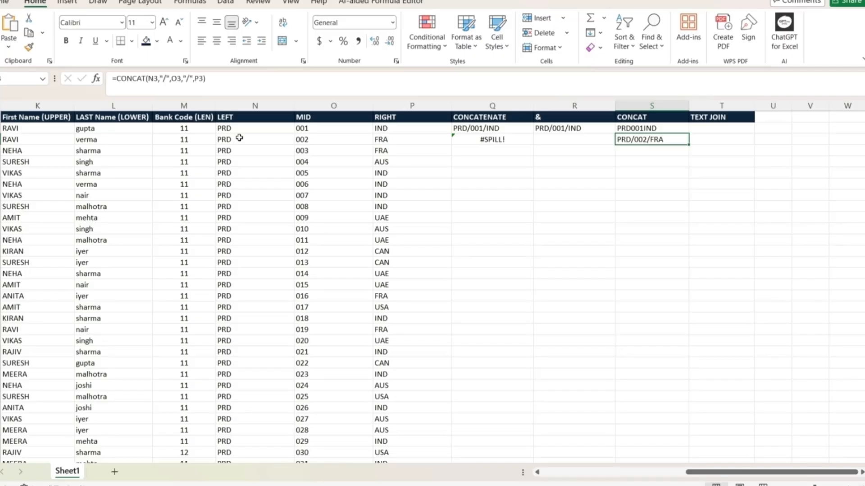
{"action": "key", "text": "Delete"}
Examine how CONCATENATE handles the range across Q3:S3 and compare it with the CONCAT range formula in S2
{"action": "key", "text": "Left"}
{"action": "key", "text": "Left"}
{"action": "key", "text": "Right"}
{"action": "key", "text": "Right"}
{"action": "key", "text": "Left"}
{"action": "key", "text": "Left"}
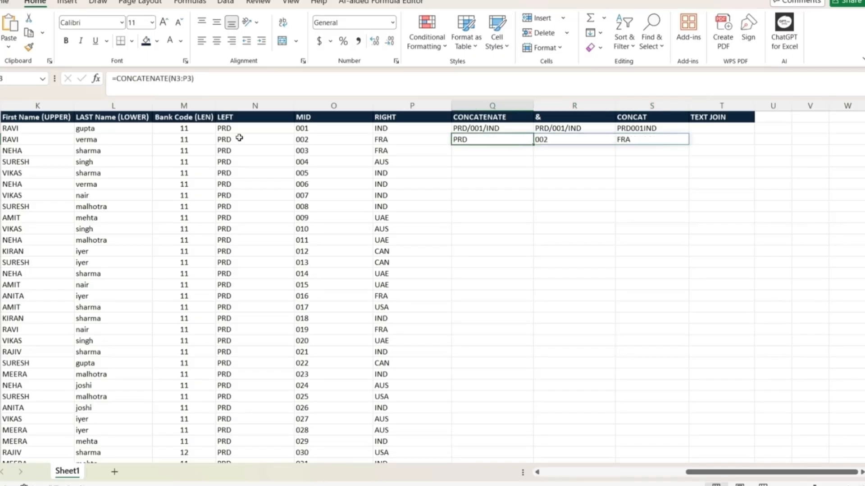
{"action": "key", "text": "Right"}
{"action": "key", "text": "Right"}
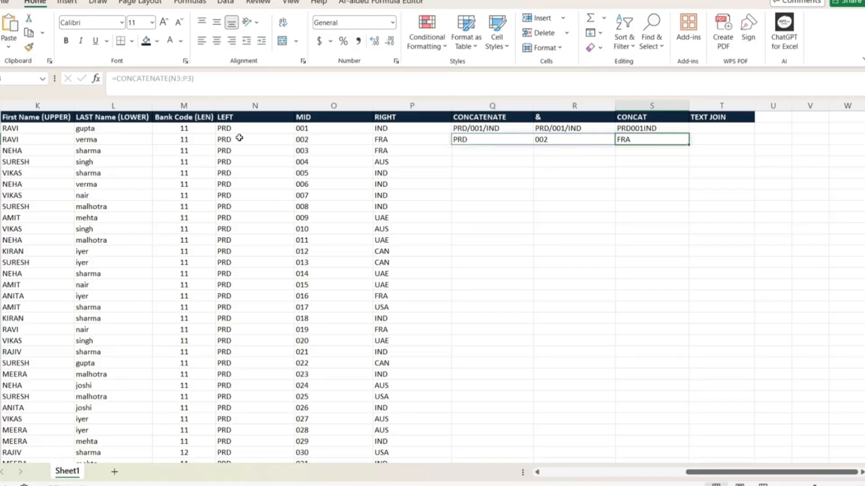
{"action": "key", "text": "Up"}
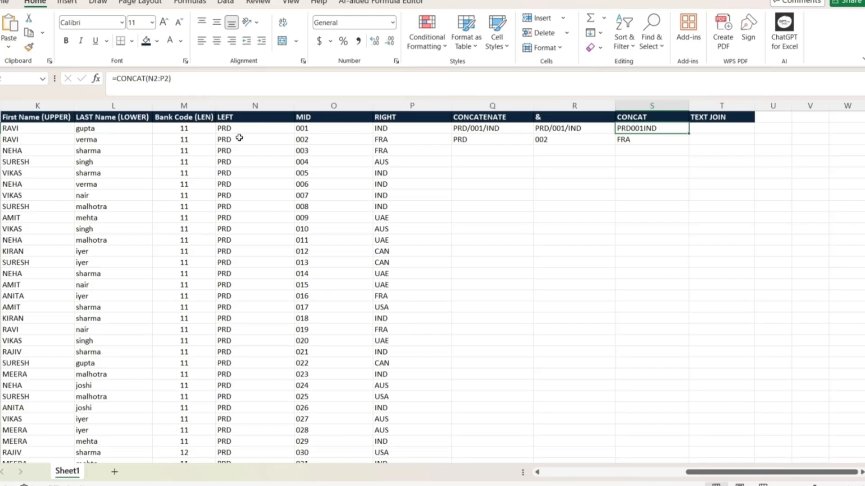
{"action": "key", "text": "Down"}
{"action": "key", "text": "Left"}
{"action": "key", "text": "Left"}
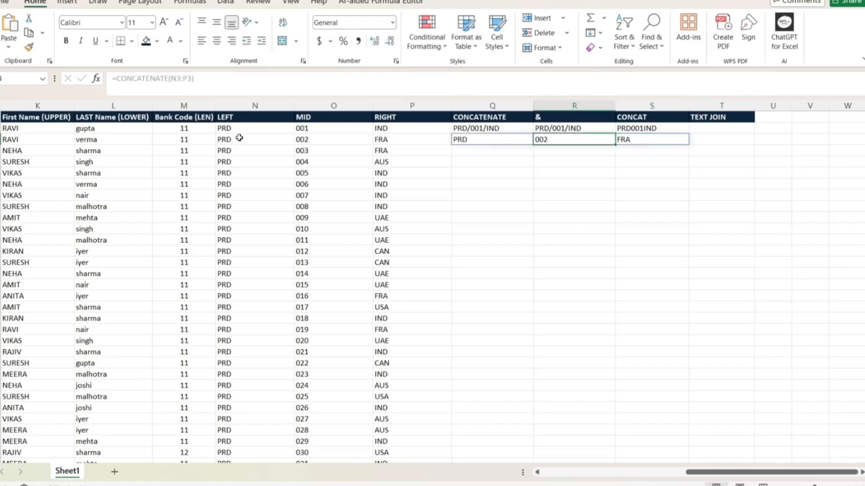
Clear the CONCATENATE range result from row 3, and undo the last two deletions
{"action": "key", "text": "Delete"}
{"action": "key", "text": "Up"}
{"action": "key", "text": "Right"}
{"action": "key", "text": "Right"}
{"action": "key", "text": "Right"}
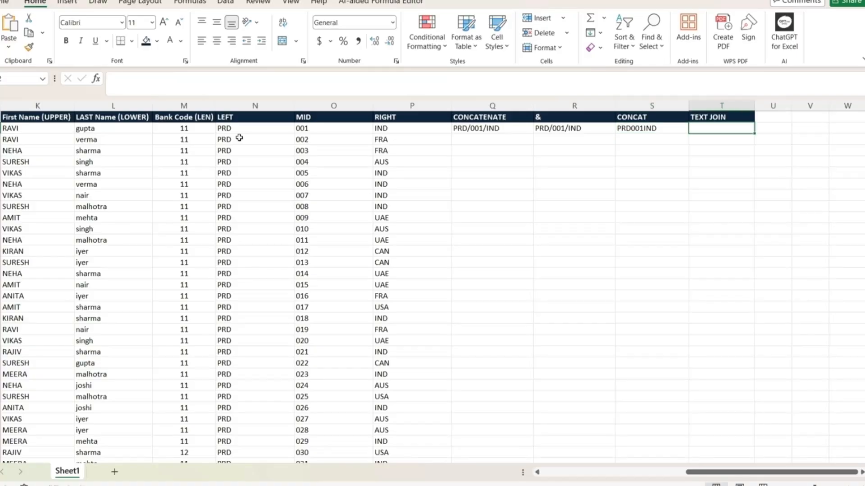
{"action": "key", "text": "ctrl+z"}
{"action": "key", "text": "ctrl+z"}
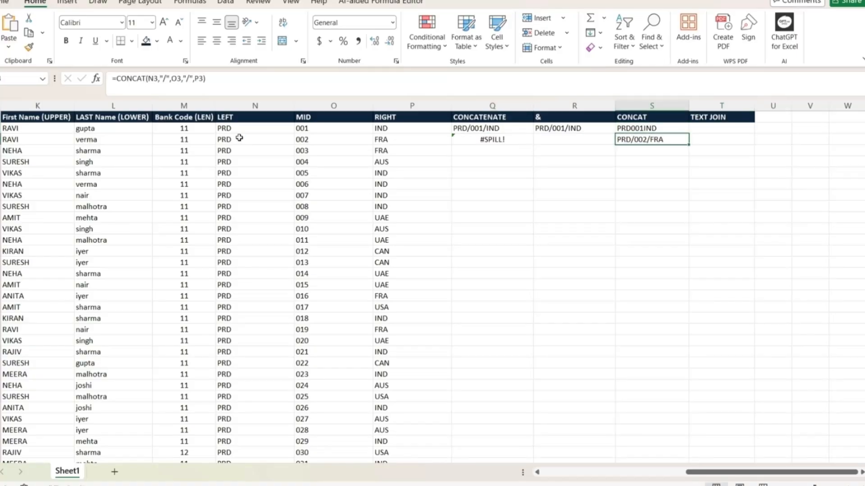
Enter =TEXTJOIN("/",,N2:P2) in cell T2, leaving the ignore_empty argument blank, and review the formula
{"action": "left_click", "coordinate": [717, 129]}
{"action": "type", "text": "="}
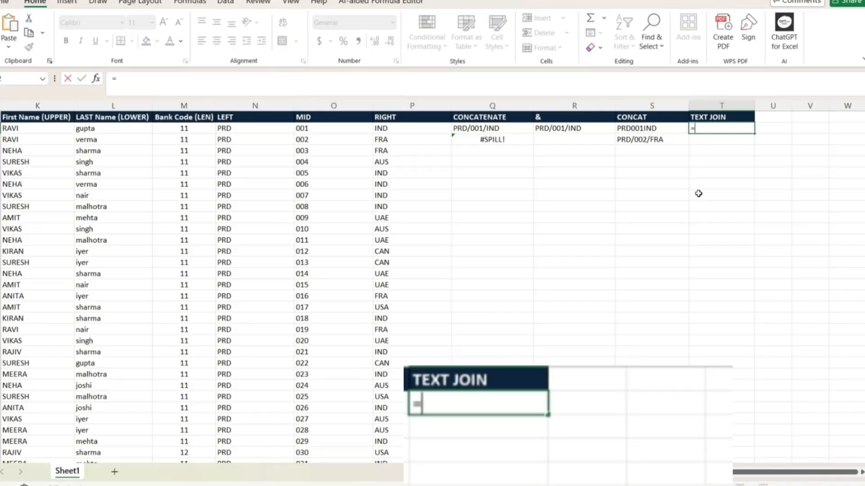
{"action": "type", "text": "textjoin("}
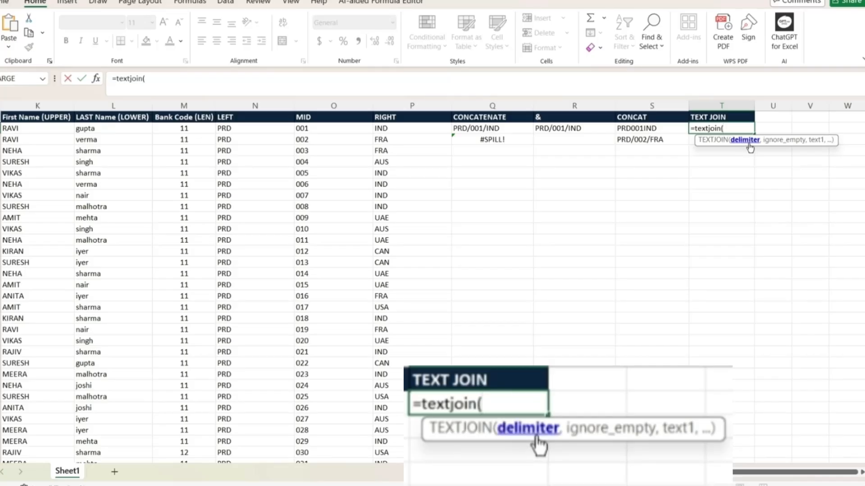
{"action": "type", "text": "\"/\""}
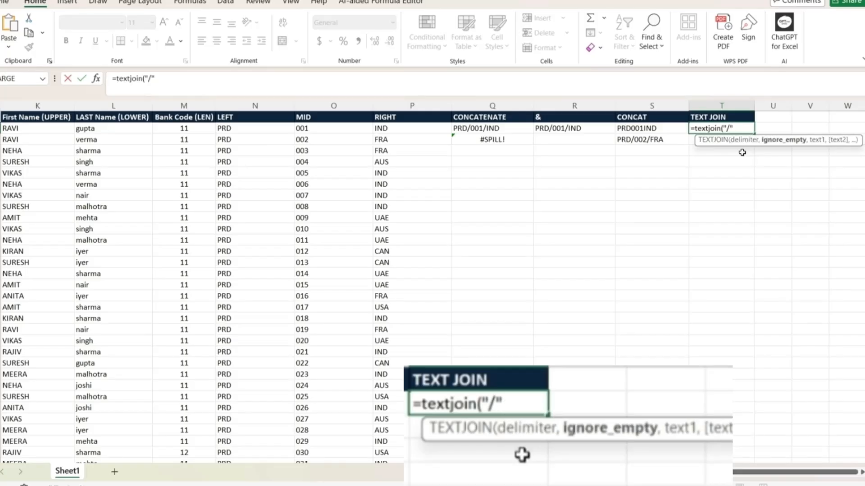
{"action": "type", "text": ","}
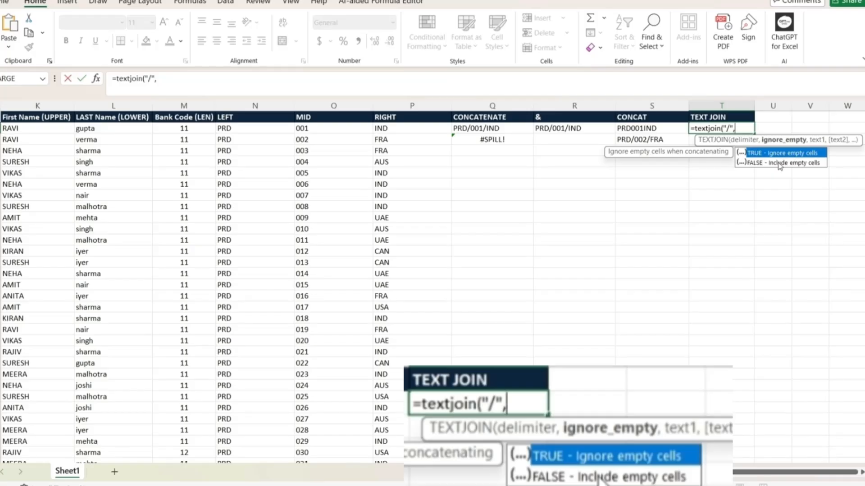
{"action": "type", "text": ","}
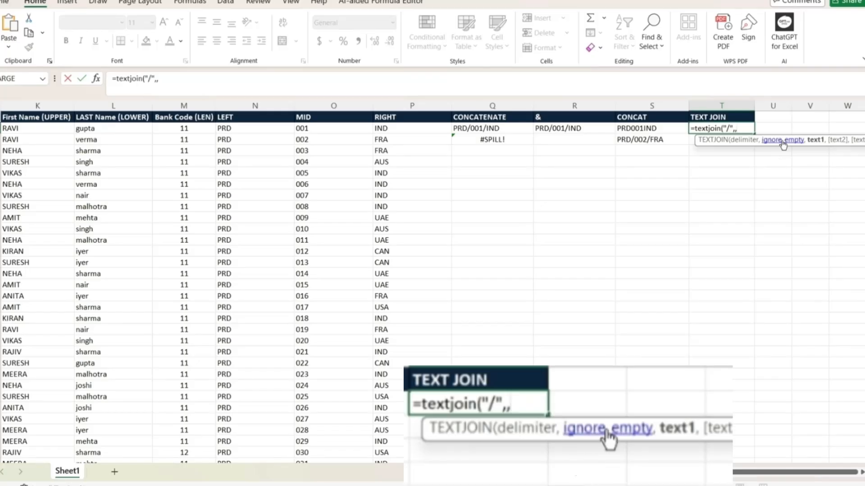
{"action": "left_click_drag", "start_coordinate": [405, 131], "coordinate": [234, 131]}
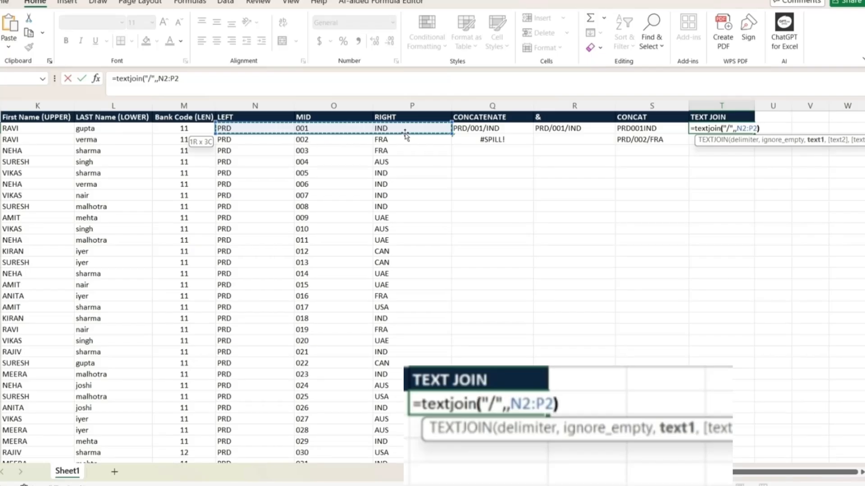
{"action": "key", "text": "Return"}
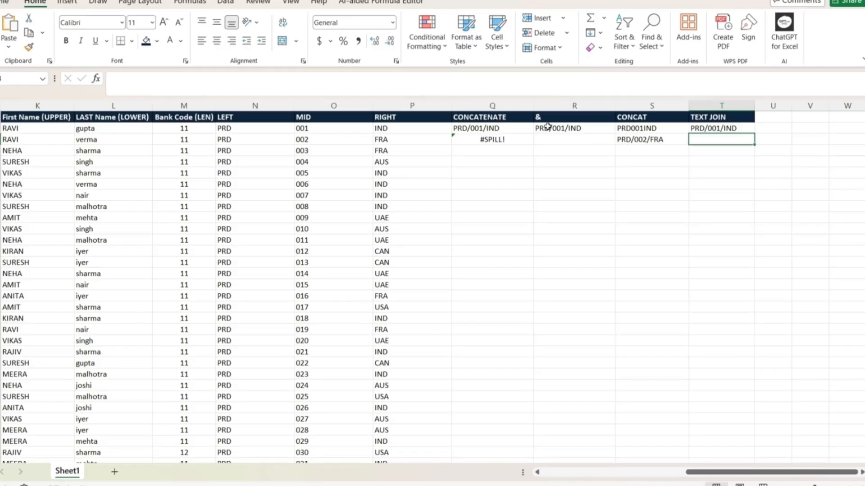
{"action": "left_click", "coordinate": [728, 129]}
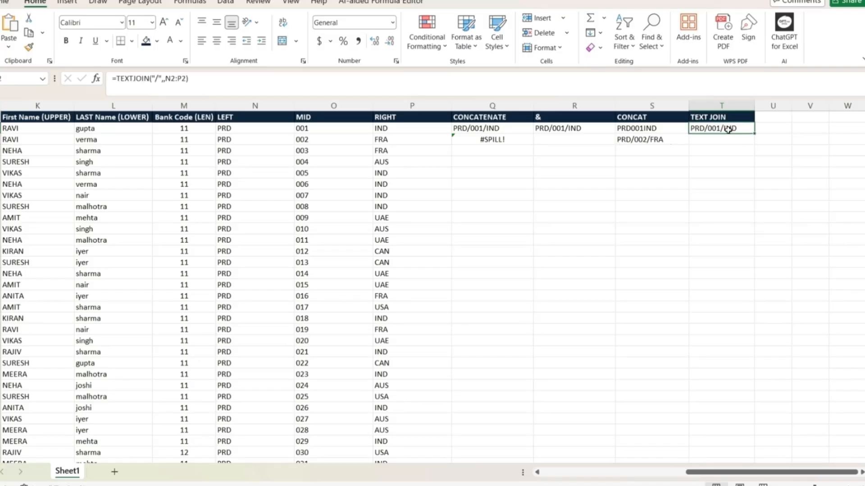